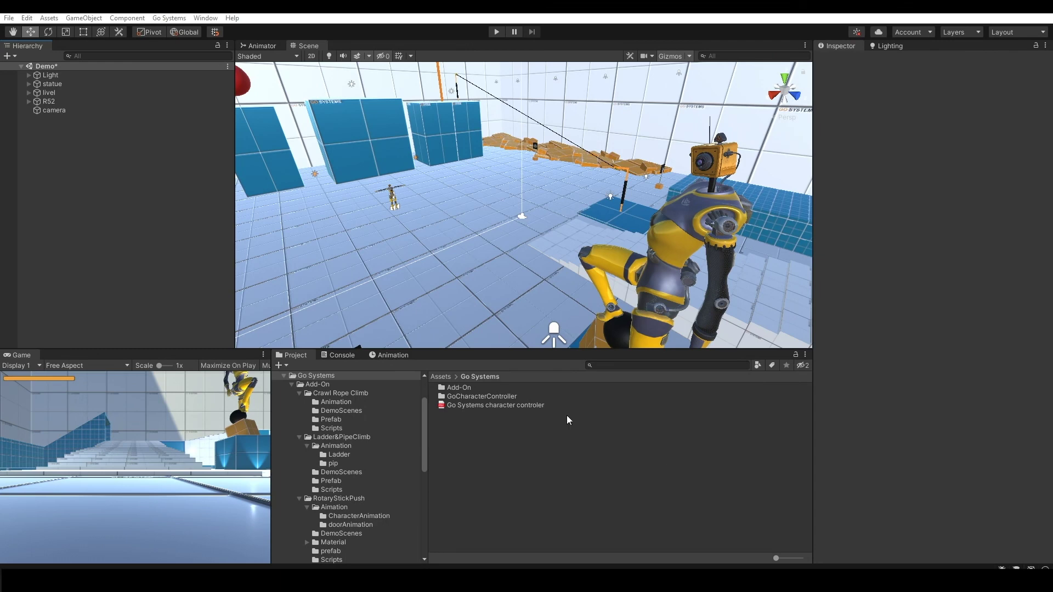
Step: Delete the existing camera and R52 character objects from the Demo scene
{"action": "left_click", "coordinate": [113, 111]}
{"action": "key", "text": "Delete"}
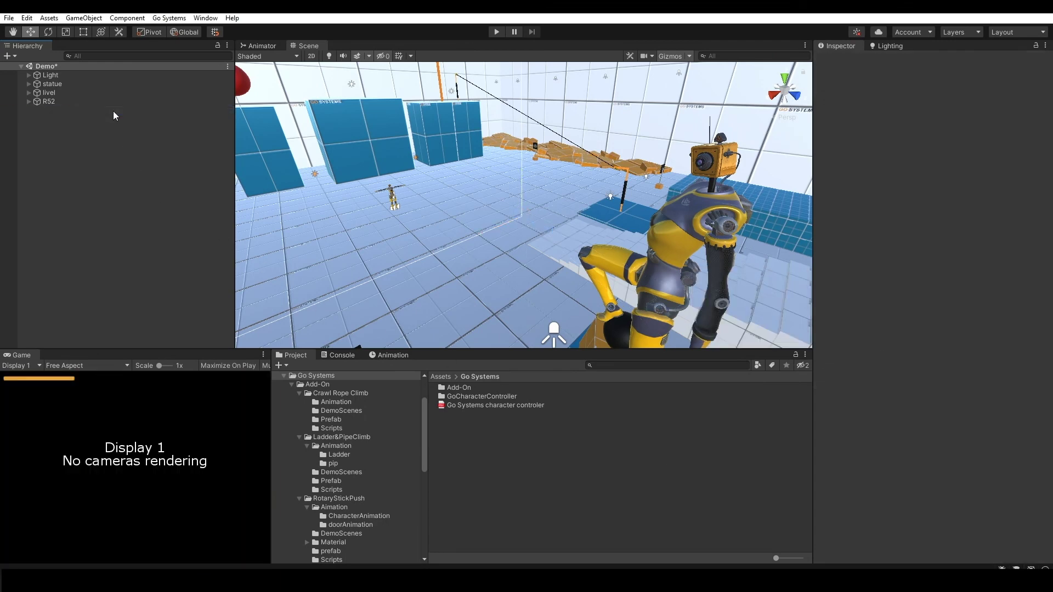
{"action": "left_click", "coordinate": [108, 101]}
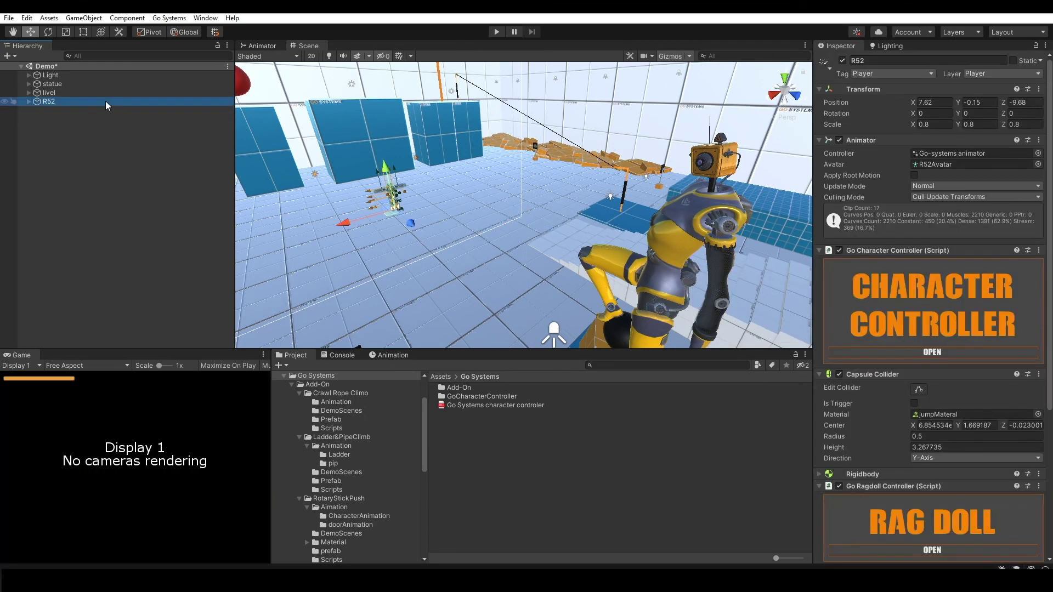
{"action": "key", "text": "Delete"}
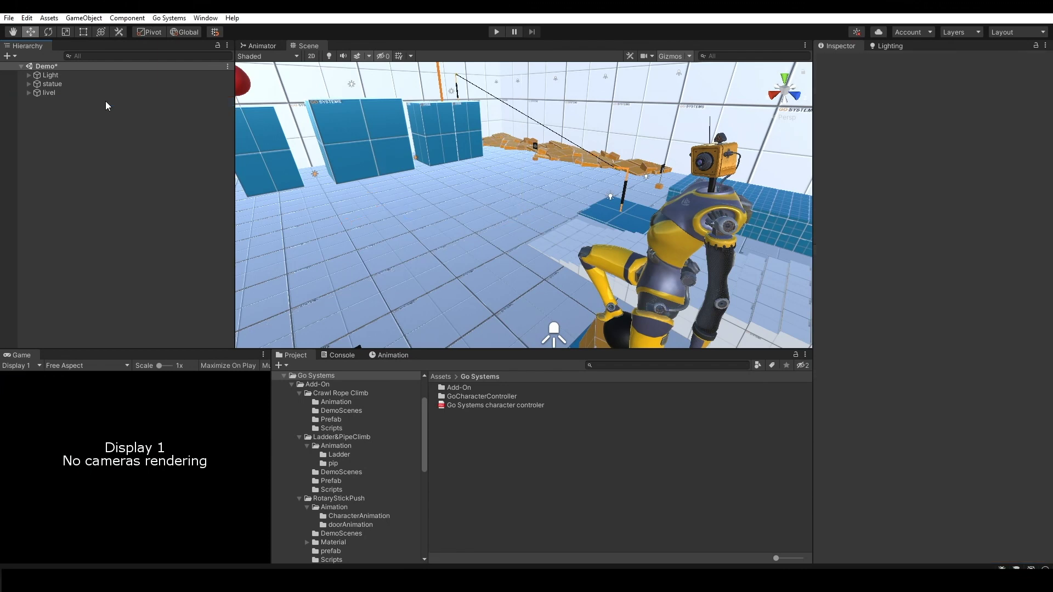
Step: Start a Go Systems basic locomotion controller and name it R52
{"action": "left_click", "coordinate": [167, 20]}
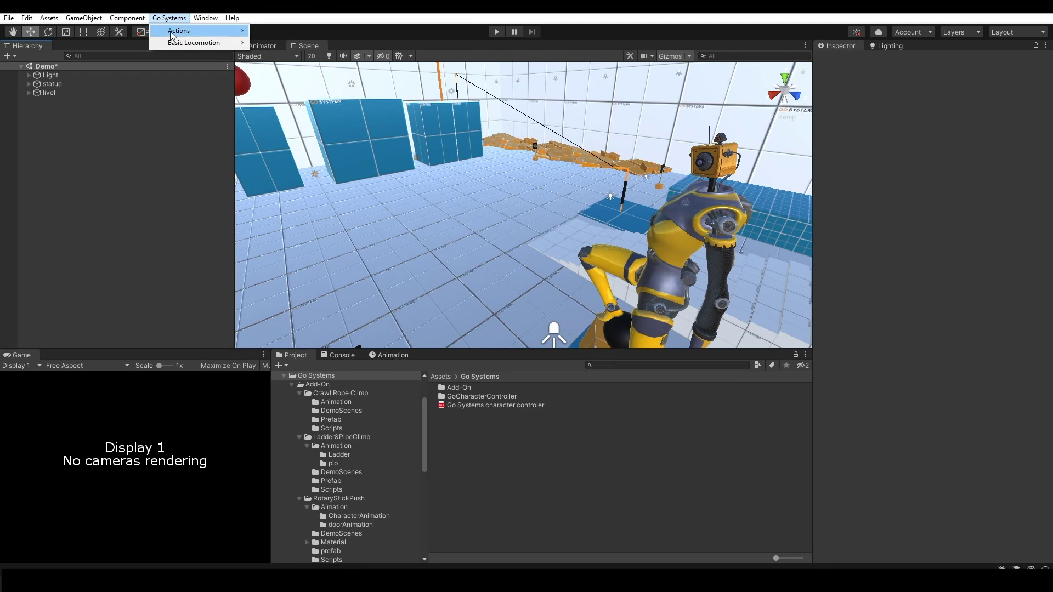
{"action": "mouse_move", "coordinate": [175, 44]}
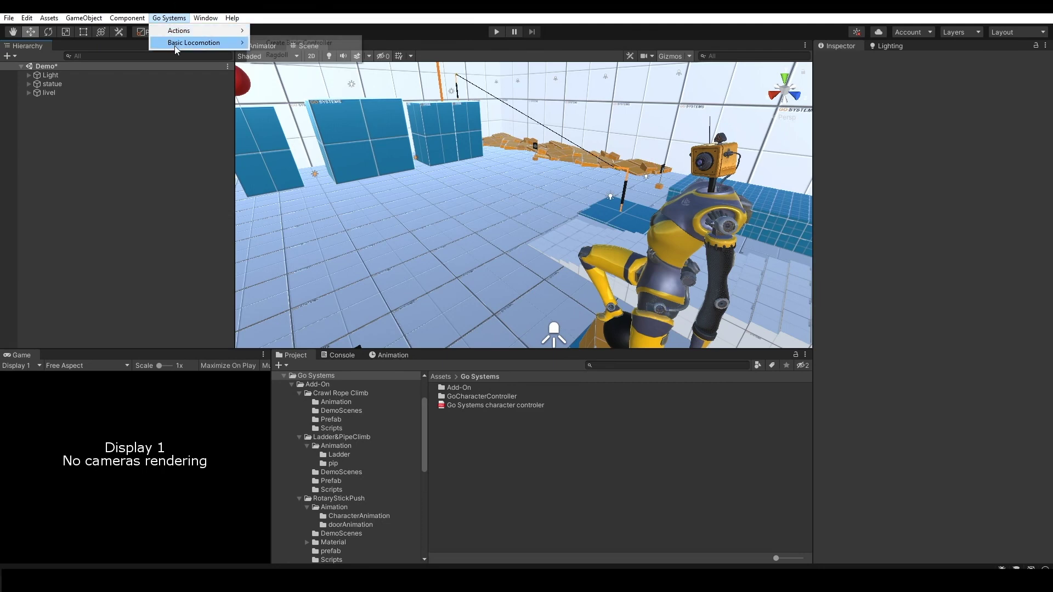
{"action": "left_click", "coordinate": [300, 43]}
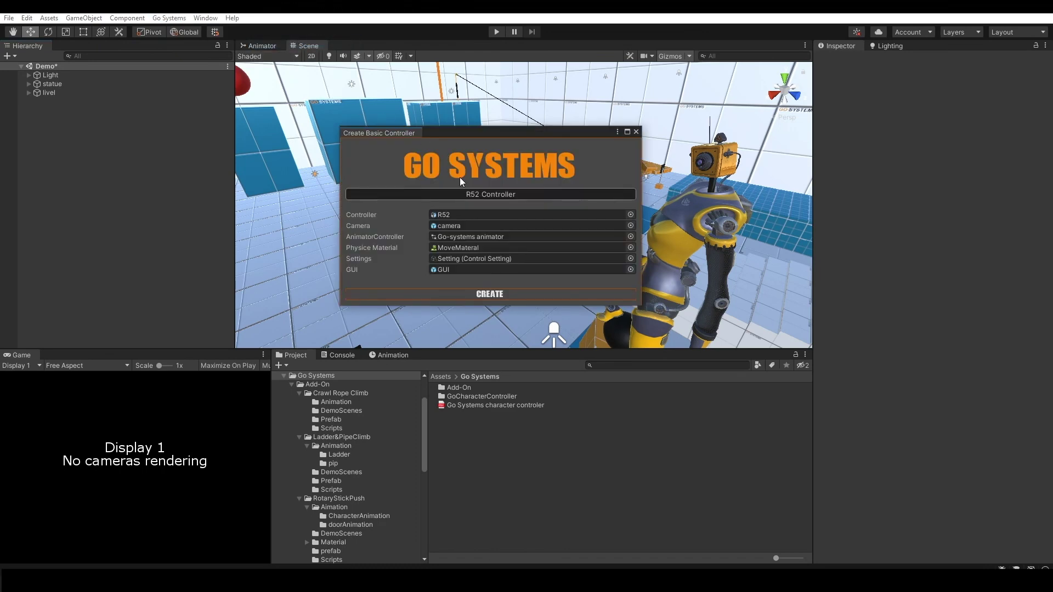
{"action": "left_click", "coordinate": [509, 188]}
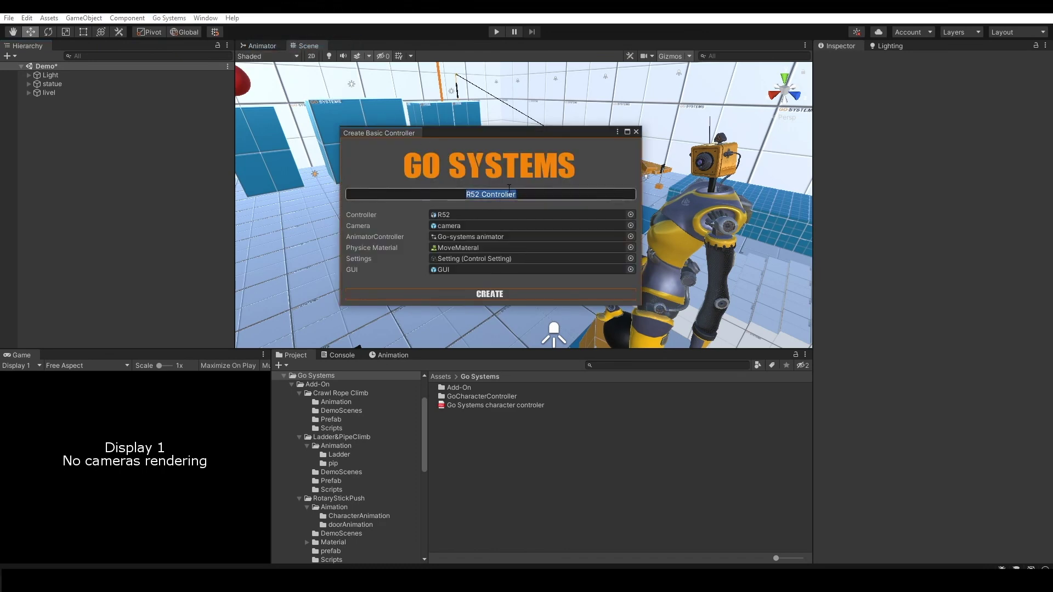
{"action": "type", "text": "r52"}
{"action": "left_click_drag", "start_coordinate": [475, 194], "coordinate": [513, 203]}
{"action": "type", "text": "r"}
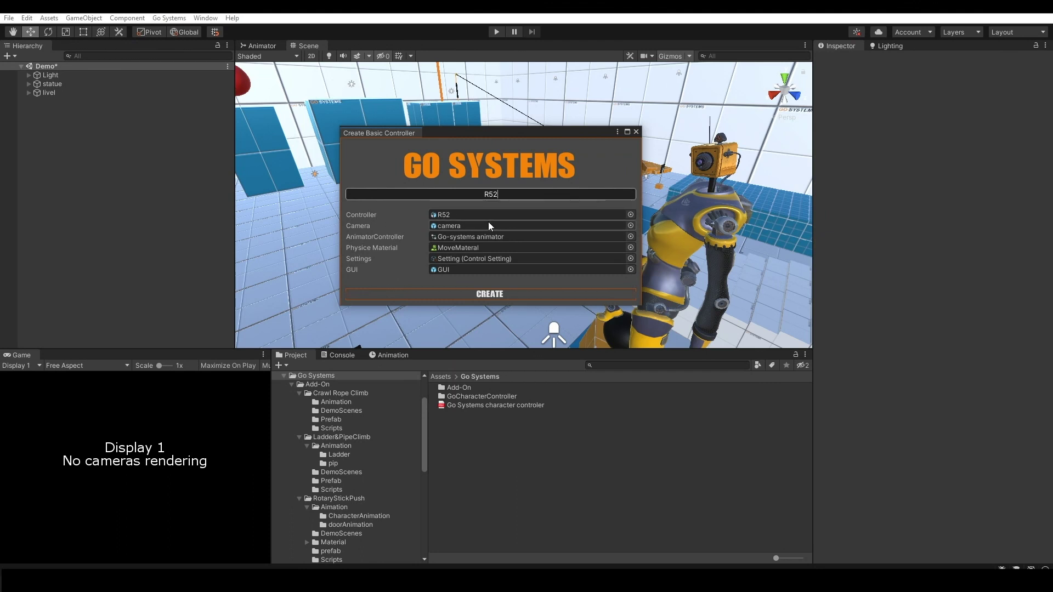
Step: Assign the Remy model from the Assets folder as the controller's character and create the controller
{"action": "left_click", "coordinate": [446, 376]}
{"action": "left_click", "coordinate": [452, 405]}
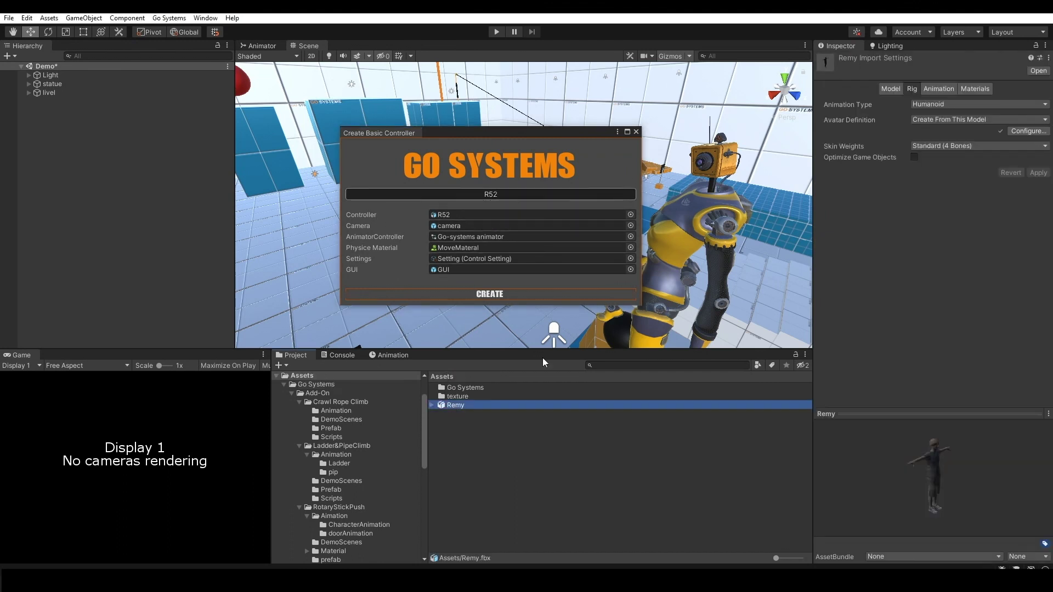
{"action": "left_click_drag", "start_coordinate": [939, 472], "coordinate": [884, 469]}
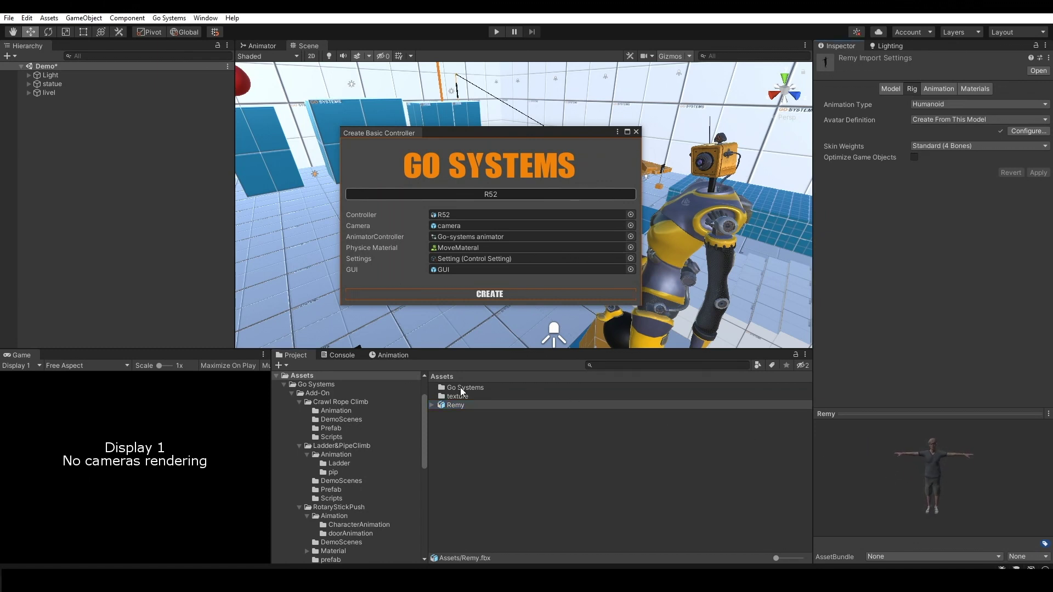
{"action": "left_click_drag", "start_coordinate": [455, 406], "coordinate": [484, 215]}
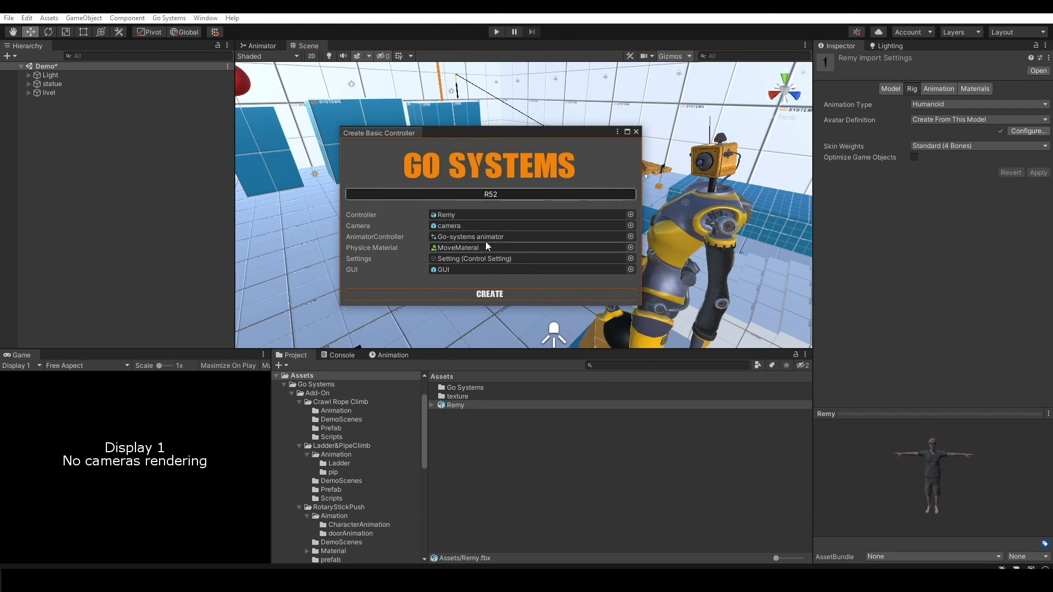
{"action": "left_click", "coordinate": [489, 294]}
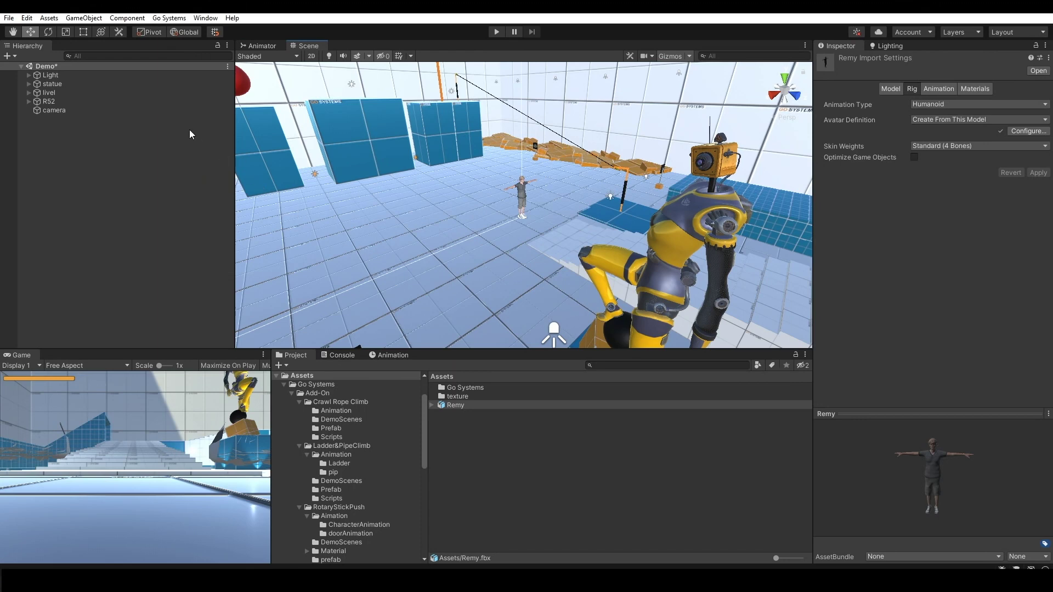
Step: Try to set the layer of the R52 character and its child objects to Player
{"action": "left_click", "coordinate": [143, 102]}
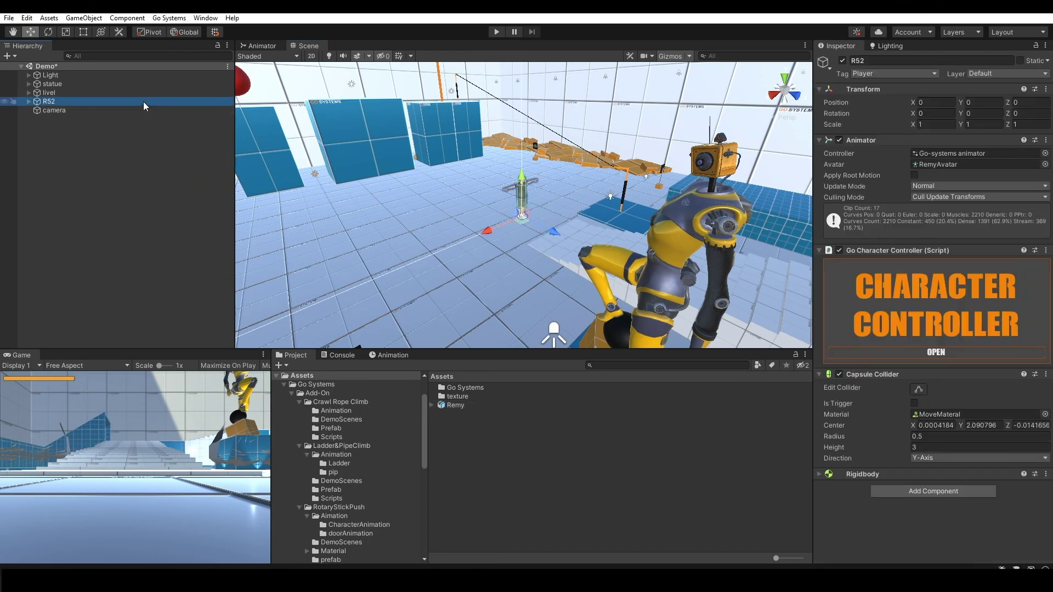
{"action": "double_click", "coordinate": [143, 101]}
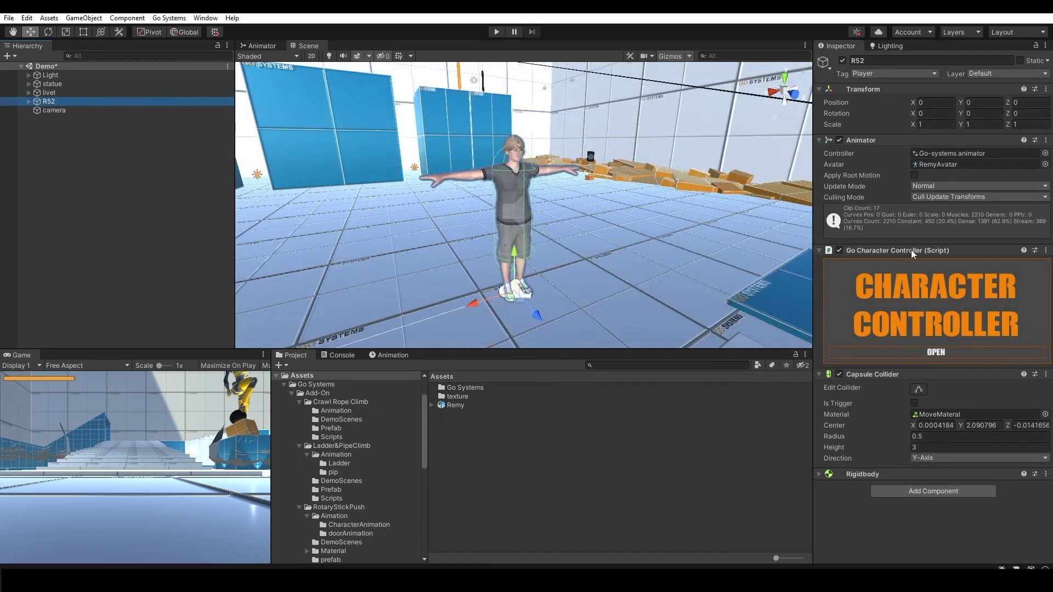
{"action": "left_click", "coordinate": [1015, 70]}
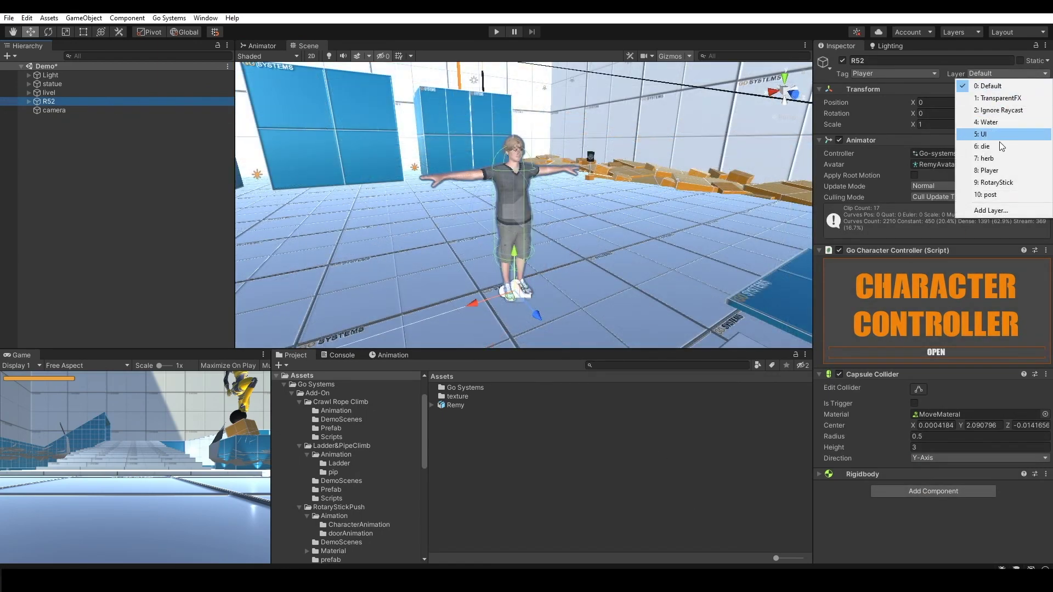
{"action": "left_click", "coordinate": [992, 172]}
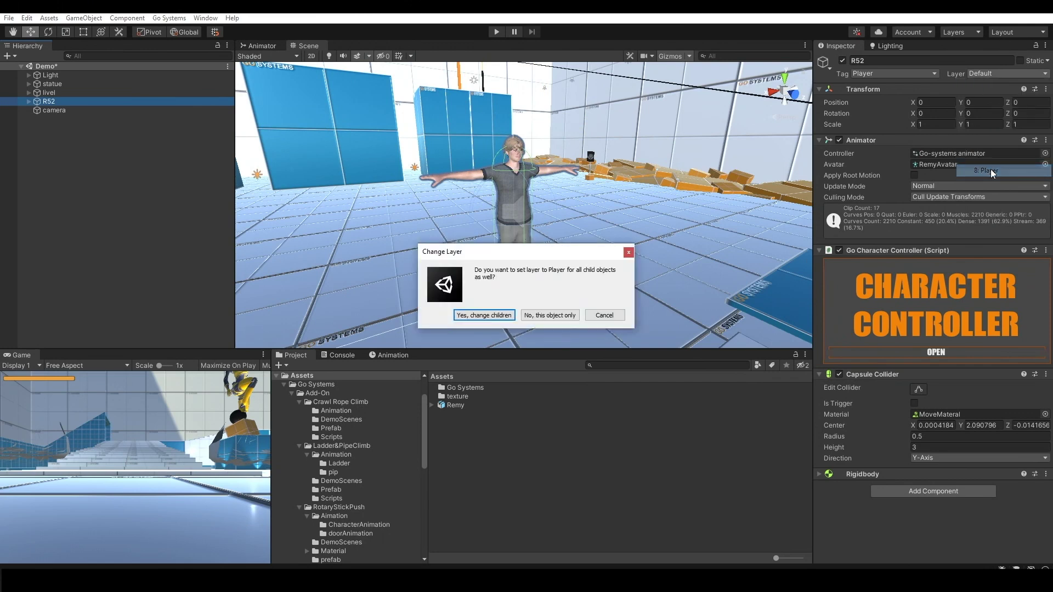
{"action": "left_click", "coordinate": [481, 316]}
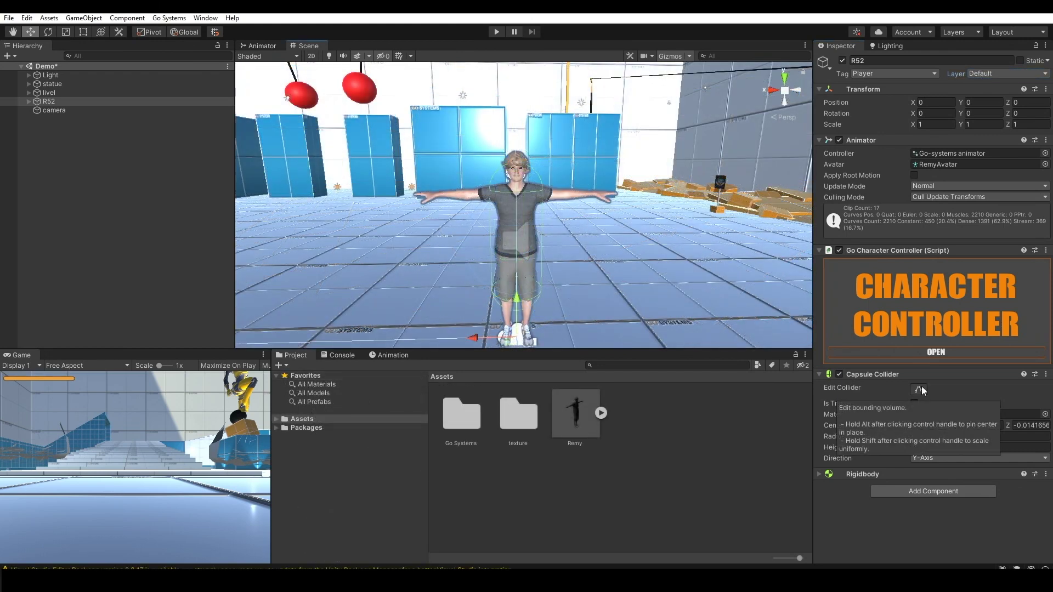
Step: Stretch the R52 character's capsule collider up and down in a side view to a height of about 3.5
{"action": "left_click", "coordinate": [774, 88]}
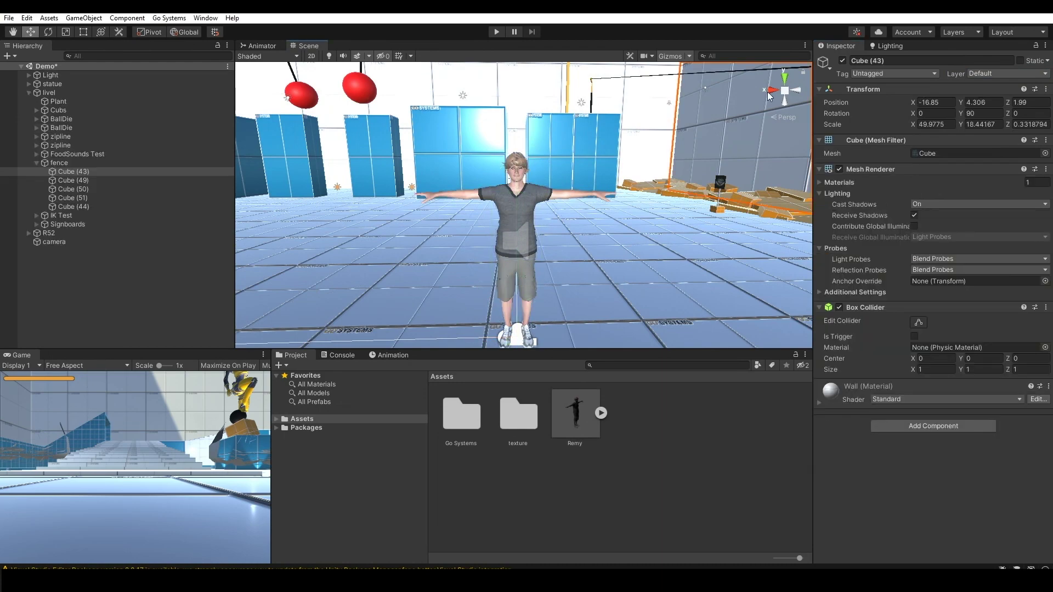
{"action": "left_click", "coordinate": [774, 88]}
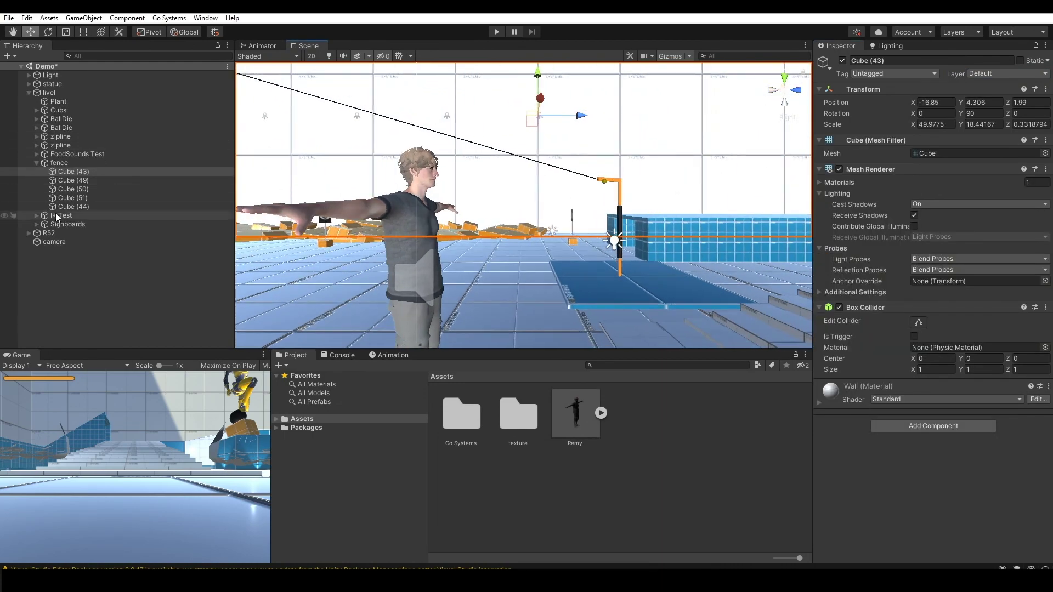
{"action": "left_click", "coordinate": [59, 243]}
{"action": "left_click", "coordinate": [57, 232]}
{"action": "key", "text": "a"}
{"action": "right_click_drag", "start_coordinate": [471, 193], "coordinate": [488, 192]}
{"action": "key", "text": "q"}
{"action": "left_click", "coordinate": [786, 90]}
{"action": "scroll", "coordinate": [558, 292], "scroll_direction": "down", "scroll_amount": 6}
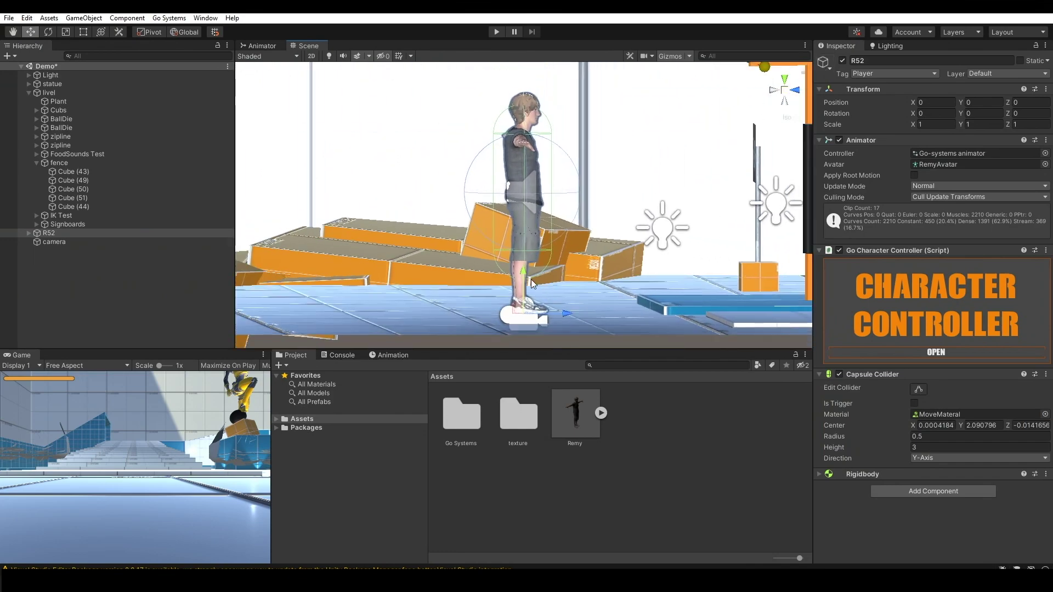
{"action": "left_click", "coordinate": [917, 389]}
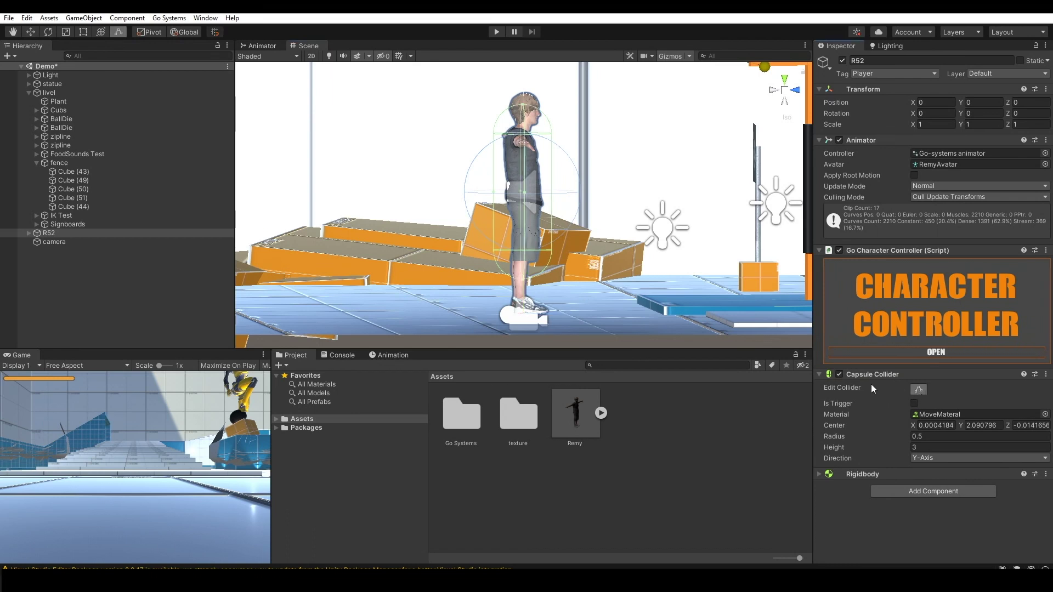
{"action": "left_click_drag", "start_coordinate": [524, 285], "coordinate": [522, 300]}
{"action": "left_click_drag", "start_coordinate": [522, 107], "coordinate": [524, 95]}
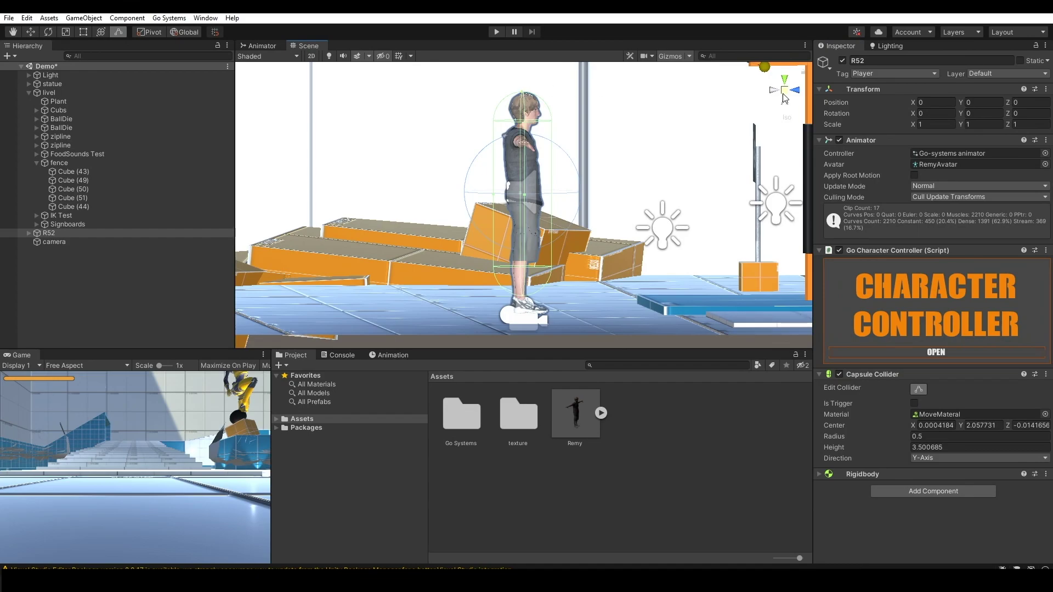
Step: Run the scene in play mode and test the character's walking and sprinting
{"action": "left_click", "coordinate": [788, 95]}
{"action": "right_click_drag", "start_coordinate": [728, 150], "coordinate": [475, 154]}
{"action": "key", "text": "d"}
{"action": "left_click_drag", "start_coordinate": [475, 153], "coordinate": [557, 176], "text": "alt"}
{"action": "scroll", "coordinate": [558, 176], "scroll_direction": "down", "scroll_amount": 4}
{"action": "left_click", "coordinate": [498, 32]}
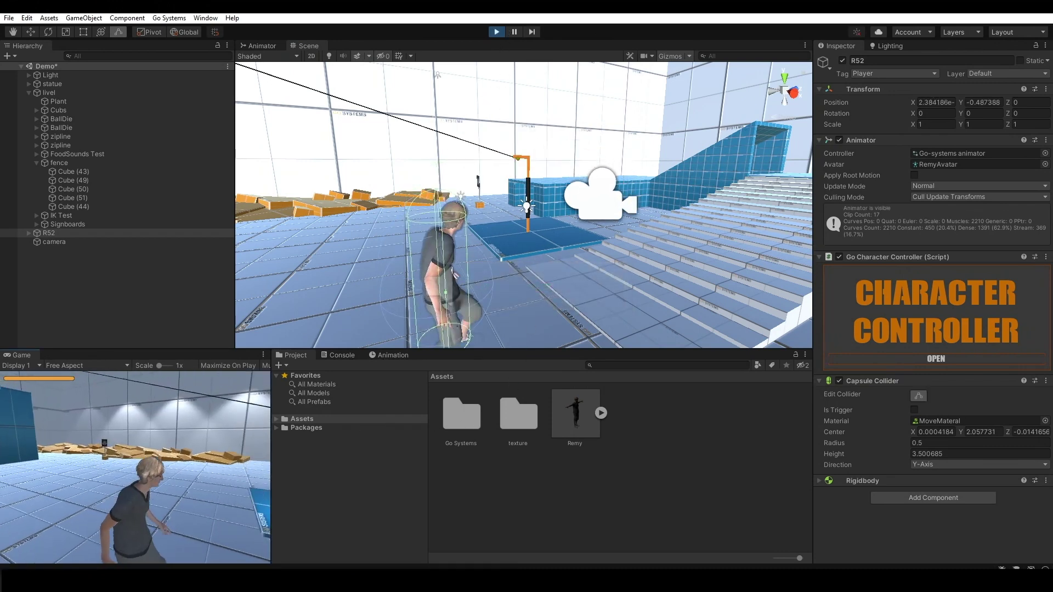
{"action": "key", "text": "w"}
{"action": "key", "text": "shift+w"}
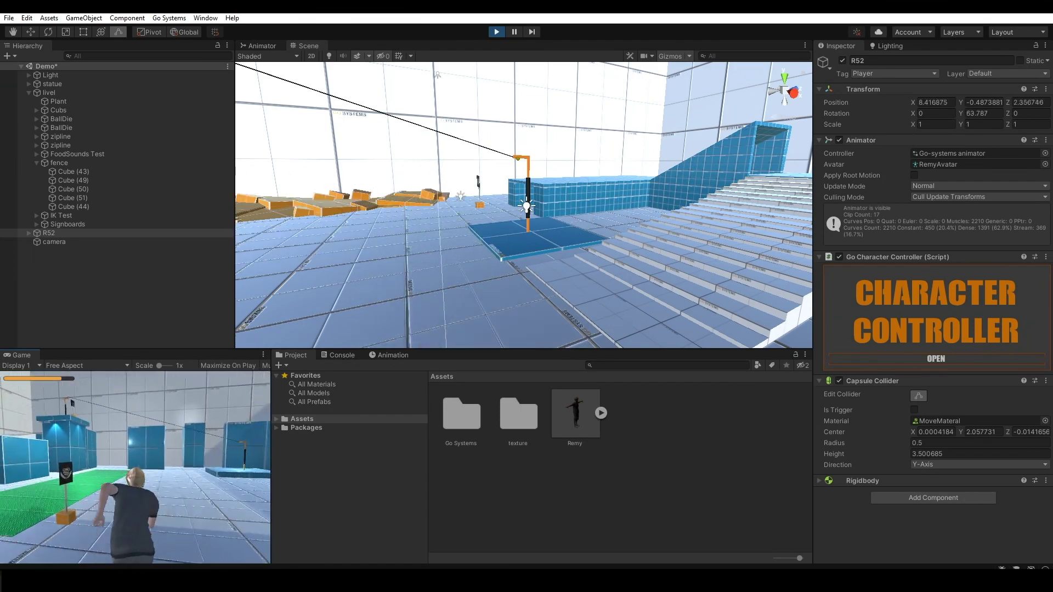
{"action": "key", "text": "w"}
{"action": "key", "text": "w"}
{"action": "key", "text": "w"}
{"action": "key", "text": "Escape"}
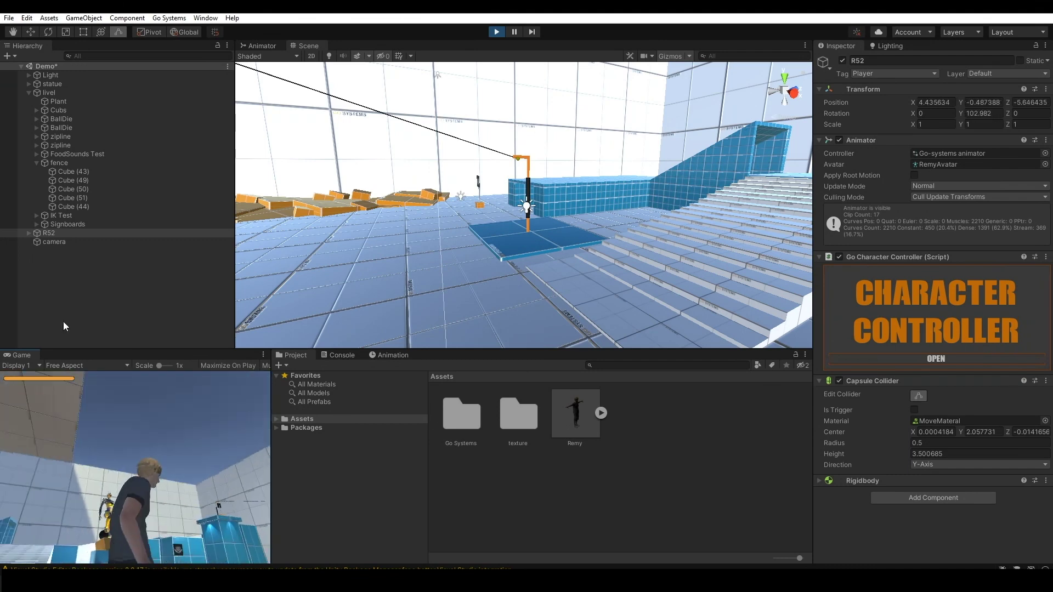
Step: Increase the walking distance in the camera's Go Camera System settings to 3.94
{"action": "left_click", "coordinate": [101, 242]}
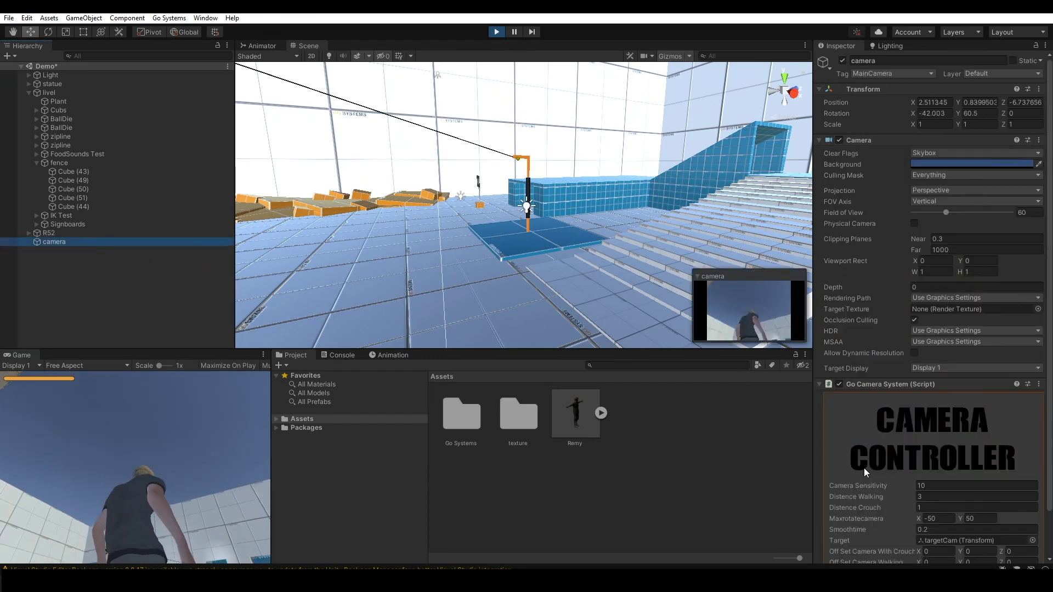
{"action": "scroll", "coordinate": [890, 475], "scroll_direction": "down", "scroll_amount": 3}
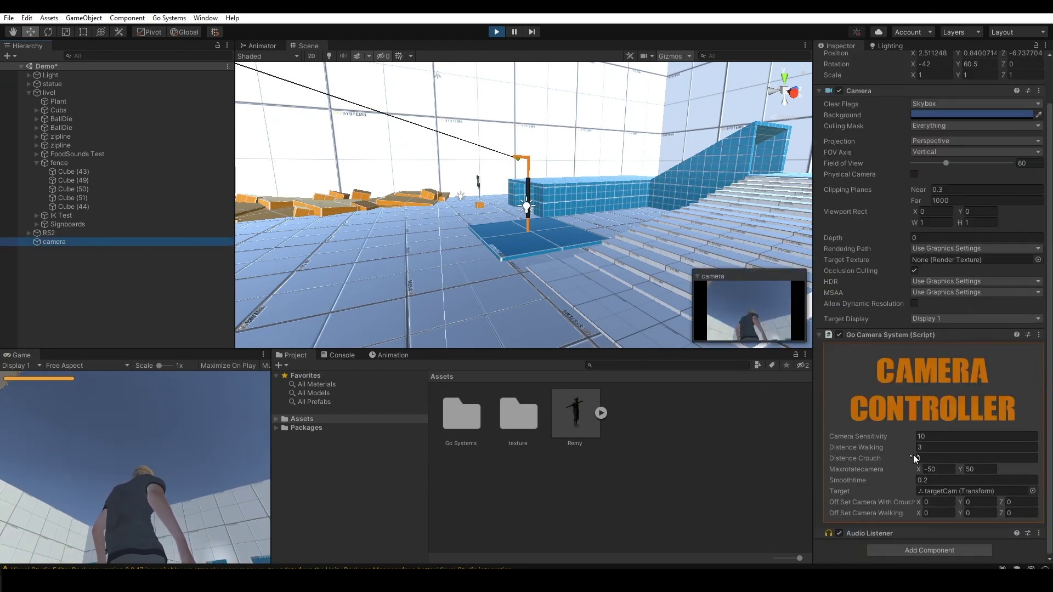
{"action": "left_click_drag", "start_coordinate": [913, 448], "coordinate": [934, 453]}
Step: Test the adjusted camera distance by walking, sprinting and crouching with the character in the running game
{"action": "left_click", "coordinate": [153, 460]}
{"action": "key", "text": "shift+w"}
{"action": "key", "text": "w"}
{"action": "key", "text": "c"}
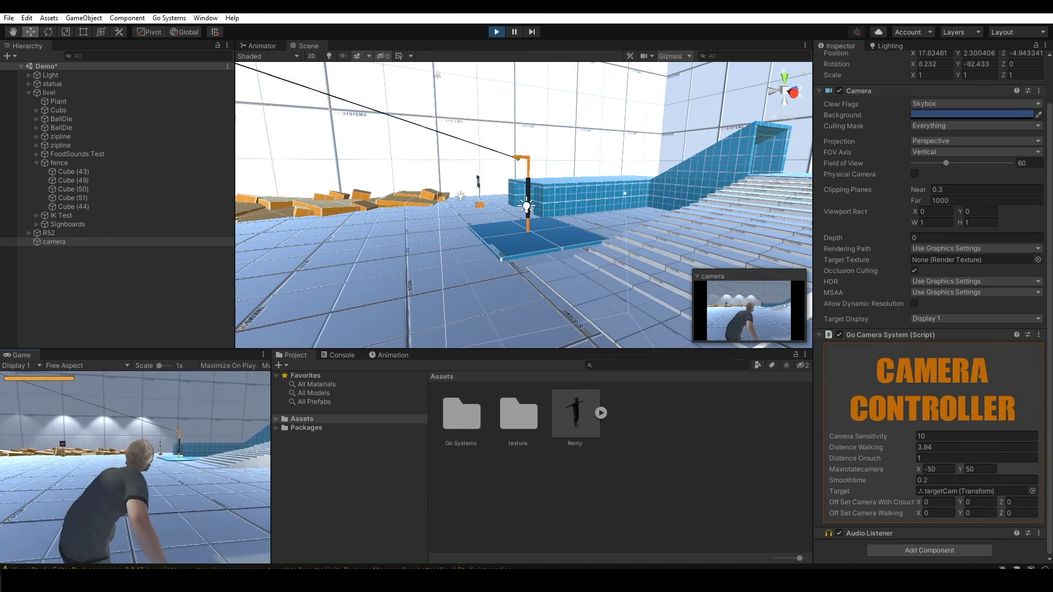
{"action": "key", "text": "w"}
{"action": "key", "text": "w"}
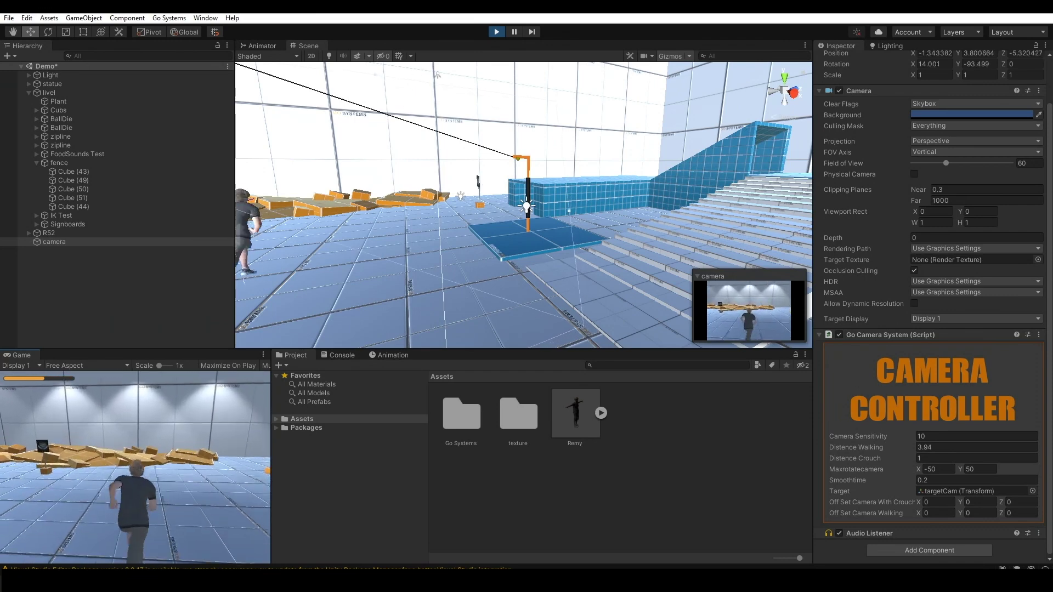
{"action": "key", "text": "Escape"}
Step: Set the R52 character controller's move speed to 7 and its sprint run speed to 15
{"action": "left_click", "coordinate": [83, 233]}
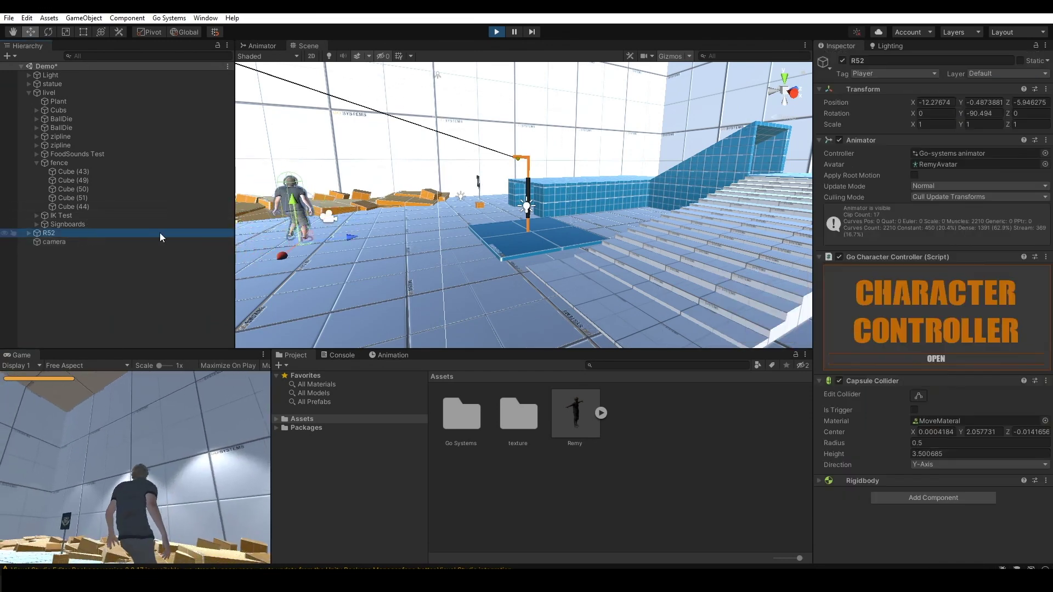
{"action": "left_click", "coordinate": [942, 360]}
{"action": "left_click", "coordinate": [938, 388]}
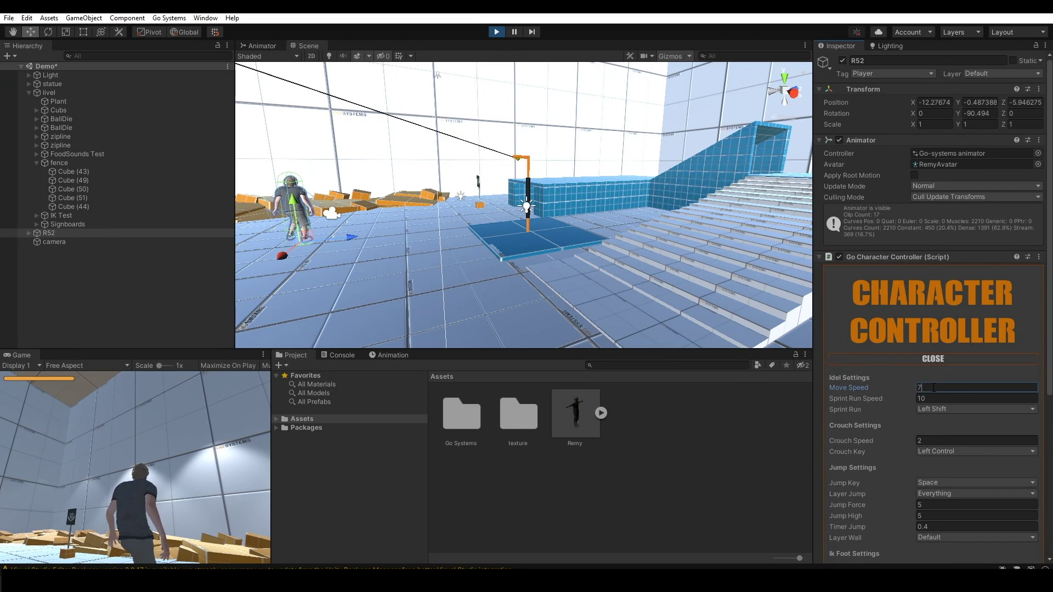
{"action": "left_click", "coordinate": [936, 400]}
{"action": "type", "text": "15"}
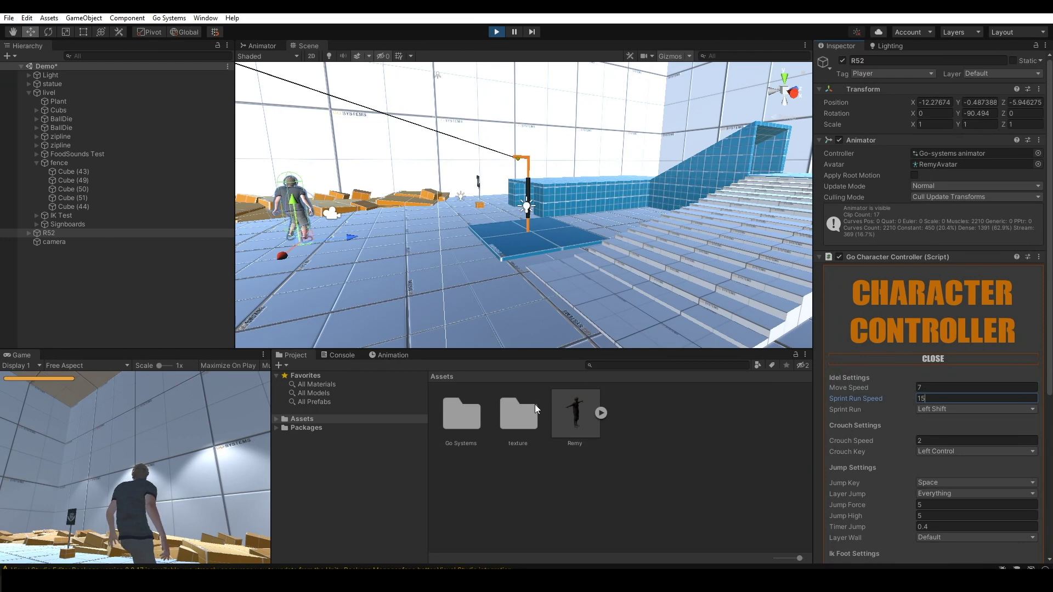
Step: Test the new speeds by running, sprinting and jumping with the character in different directions
{"action": "left_click", "coordinate": [212, 443]}
{"action": "key", "text": "w"}
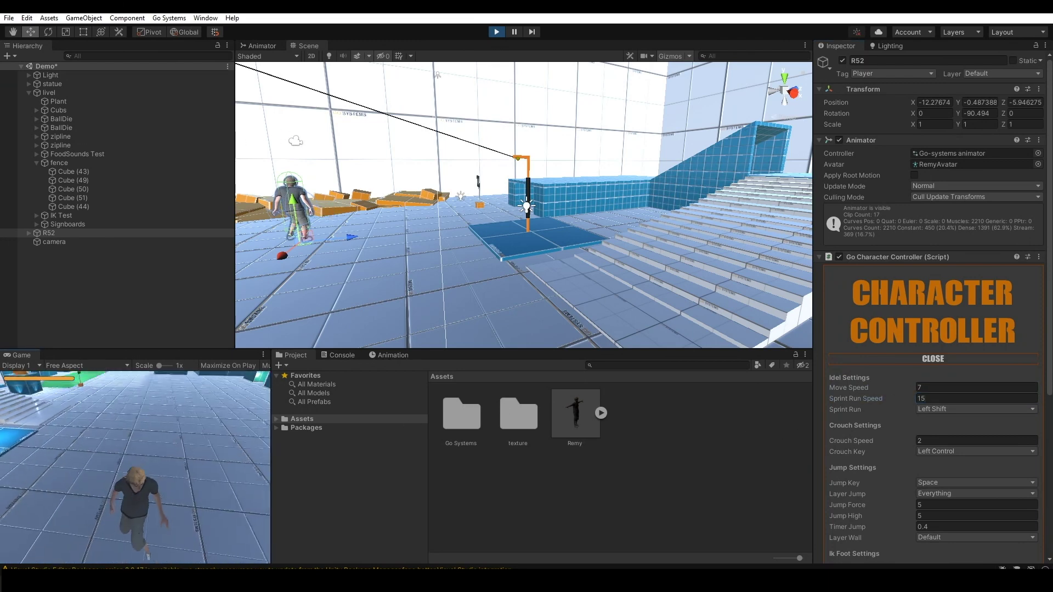
{"action": "key", "text": "shift+w"}
{"action": "key", "text": "d"}
{"action": "key", "text": "s"}
{"action": "key", "text": "w"}
{"action": "key", "text": "space"}
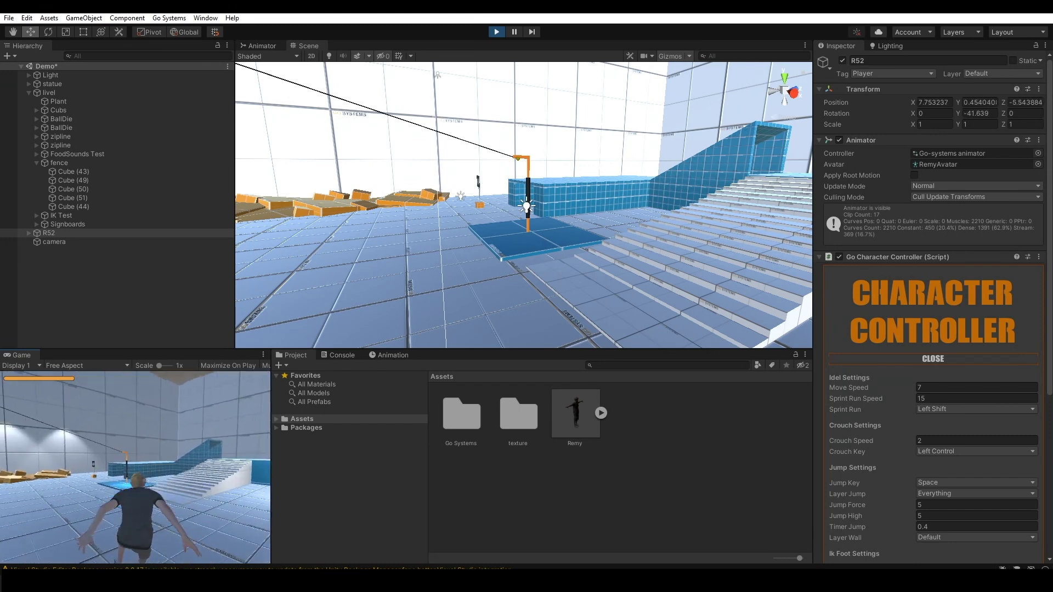
{"action": "key", "text": "shift+w"}
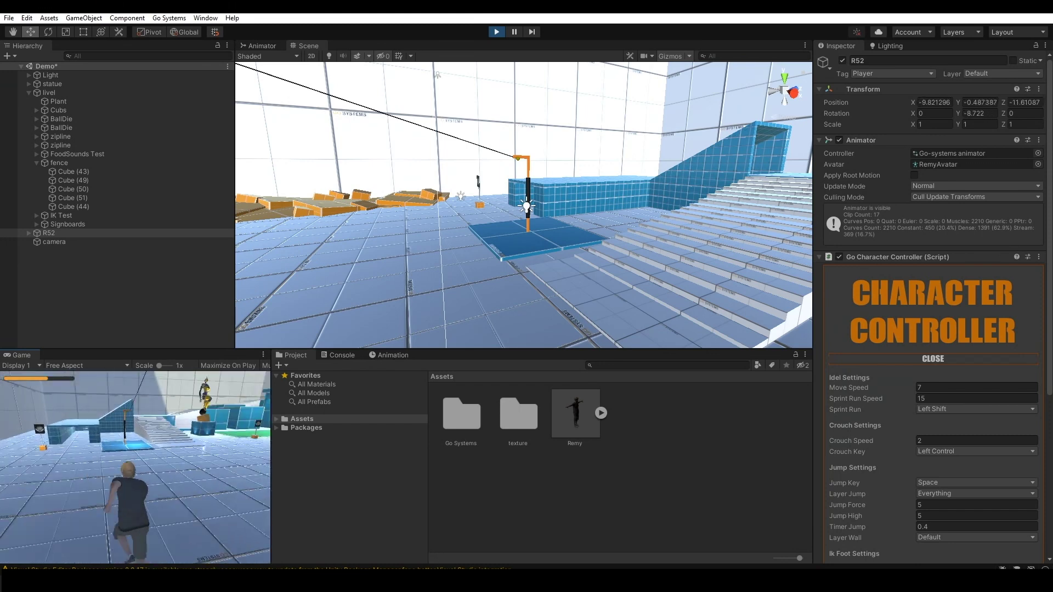
Step: Test the crouch movement in the running game by moving the crouched character forward and back in different directions
{"action": "key", "text": "w"}
{"action": "key", "text": "ctrl"}
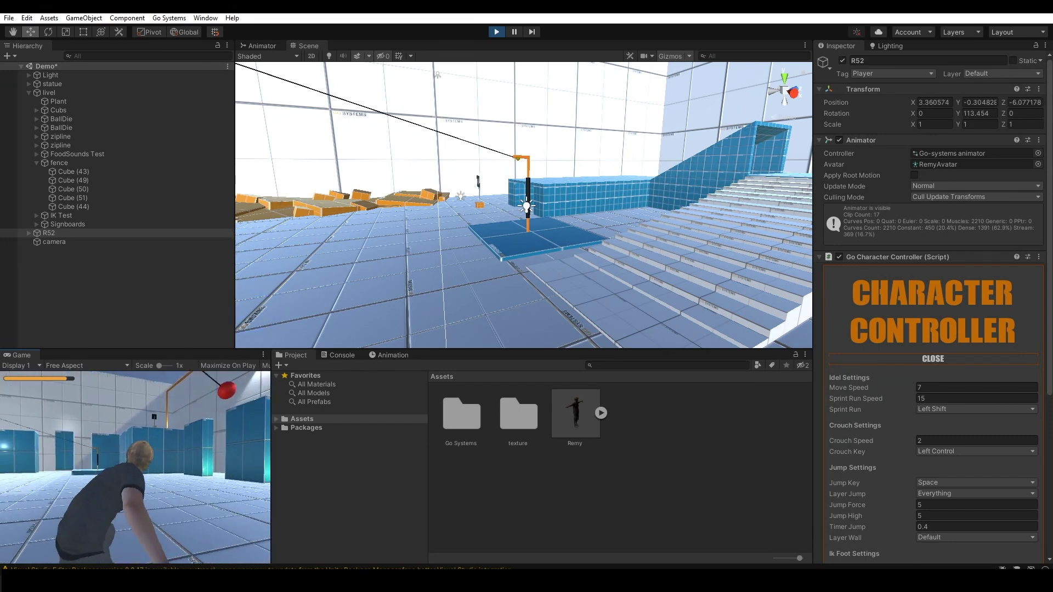
{"action": "key", "text": "s"}
{"action": "key", "text": "w"}
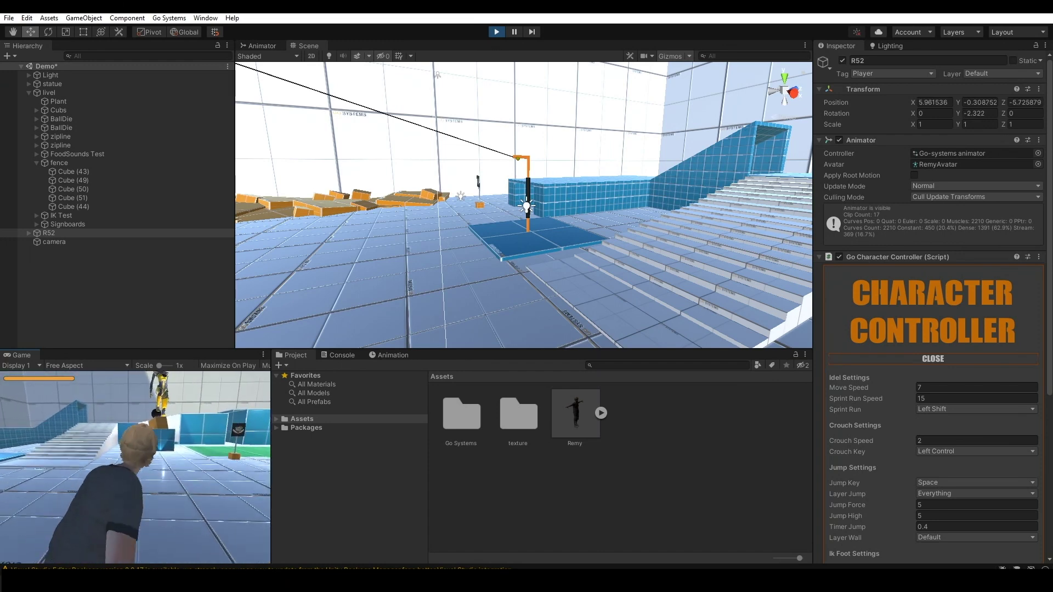
Step: Run the upright character across the level towards the blue platform and check it from several camera angles
{"action": "key", "text": "w"}
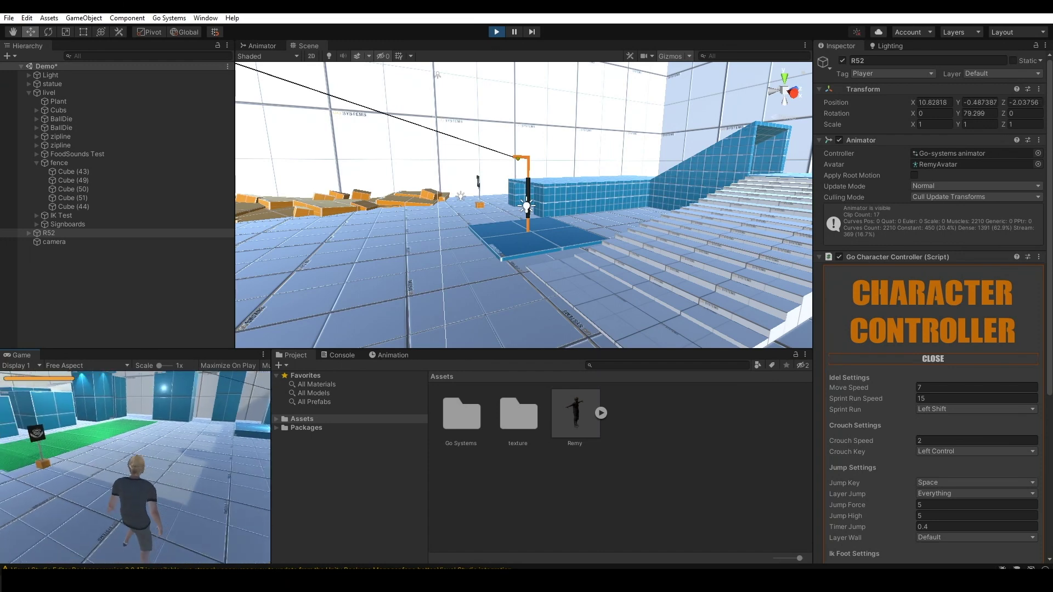
{"action": "key", "text": "w"}
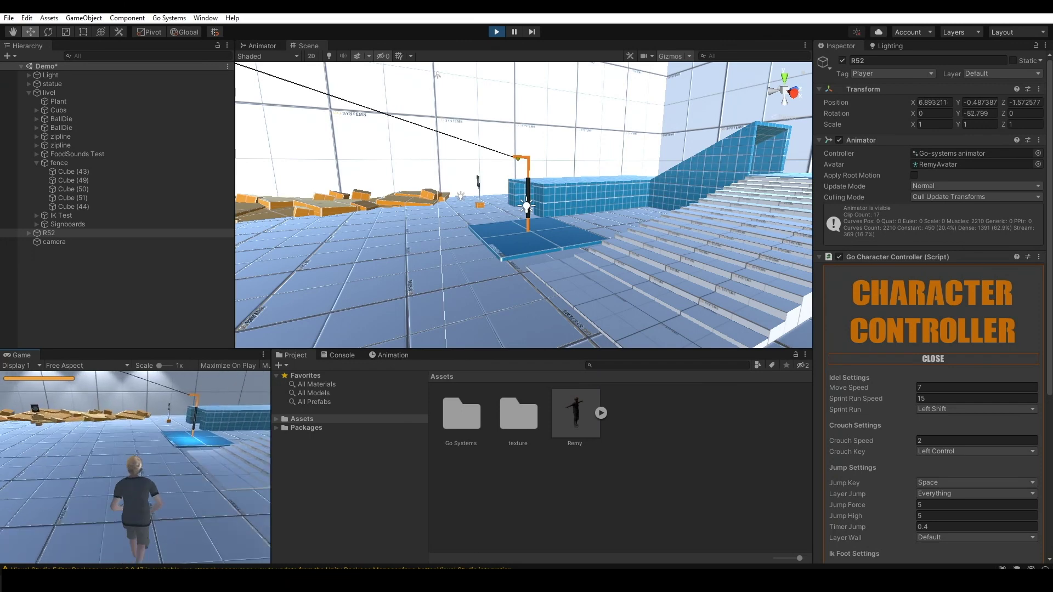
{"action": "key", "text": "w"}
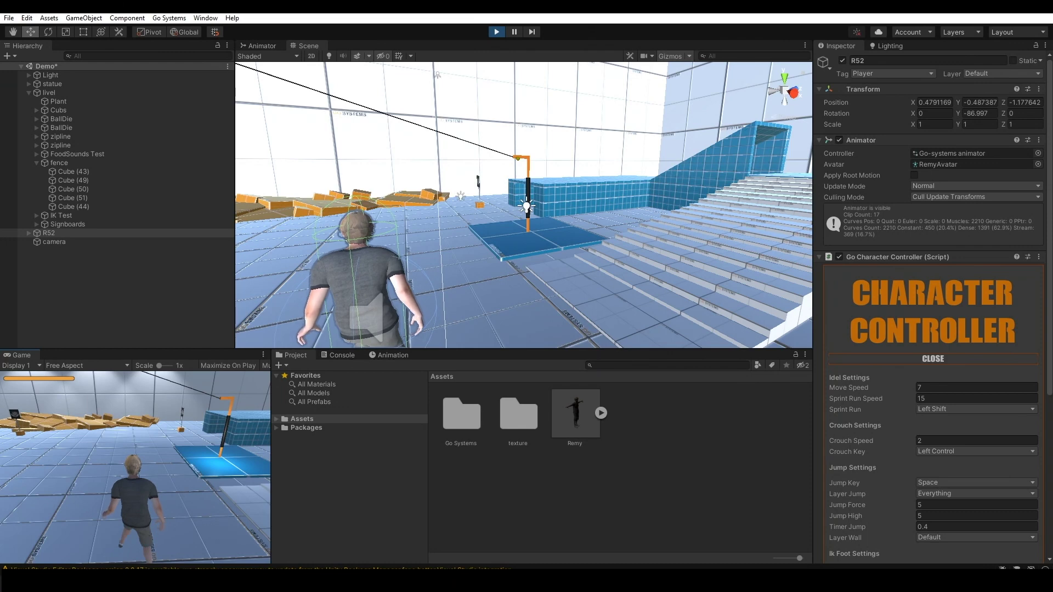
{"action": "key", "text": "w"}
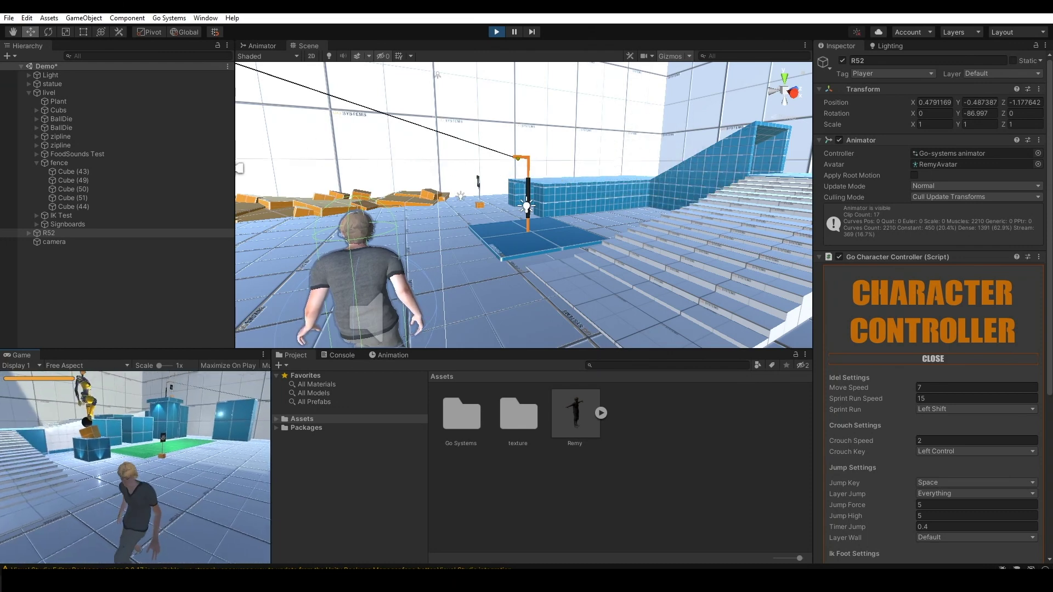
{"action": "key", "text": "w"}
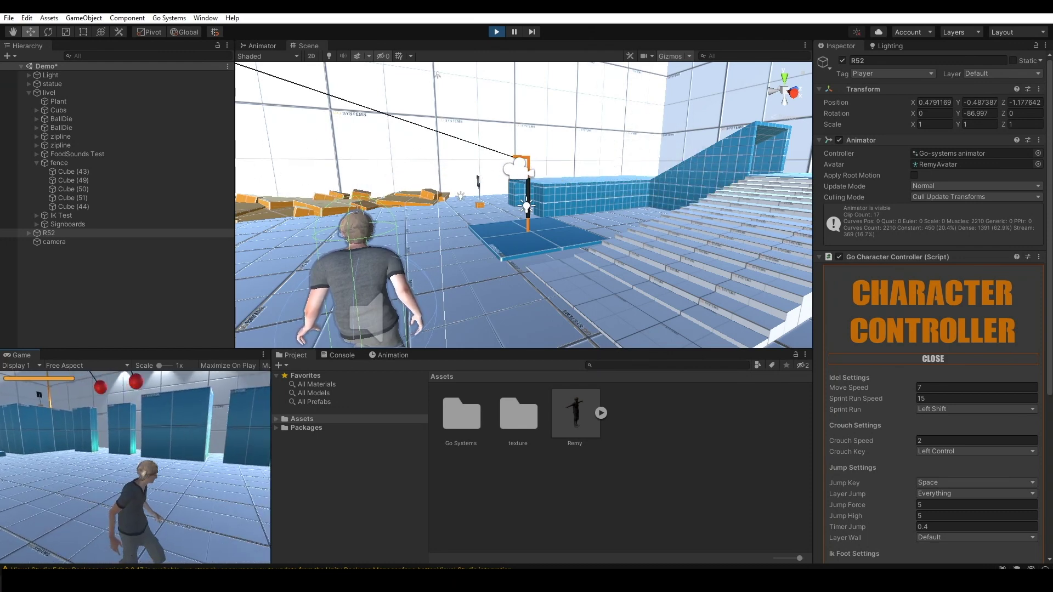